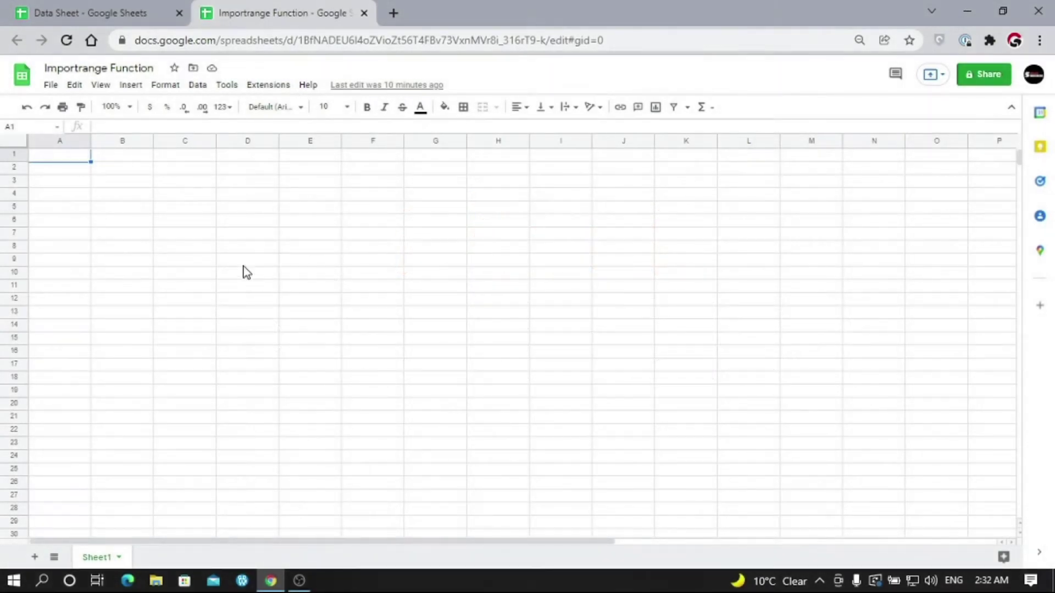
Step: Copy the full web address of the Data Sheet spreadsheet
{"action": "left_click", "coordinate": [94, 7]}
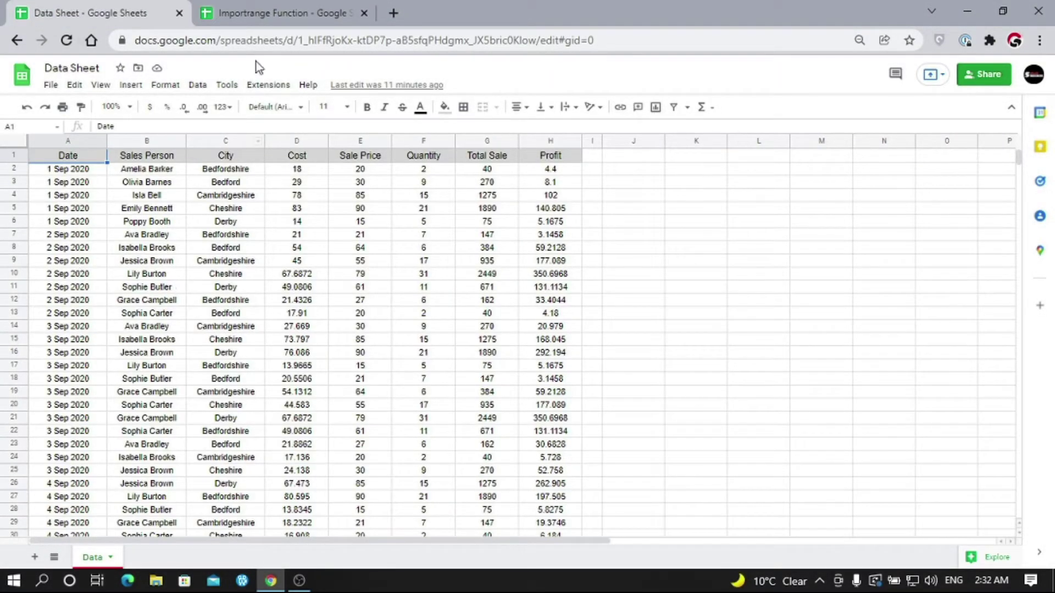
{"action": "left_click", "coordinate": [269, 17]}
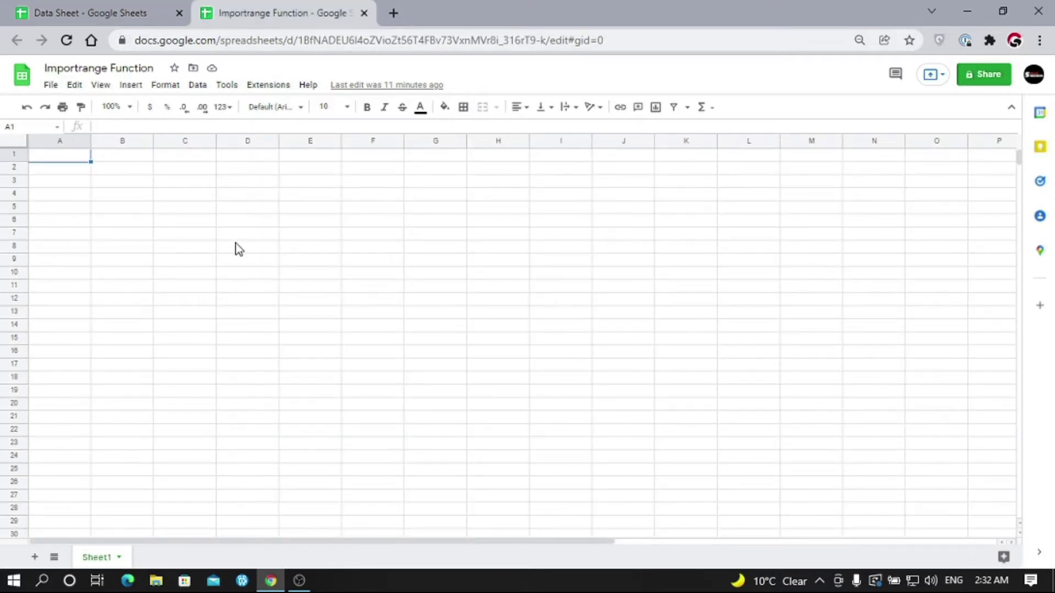
{"action": "left_click", "coordinate": [46, 11]}
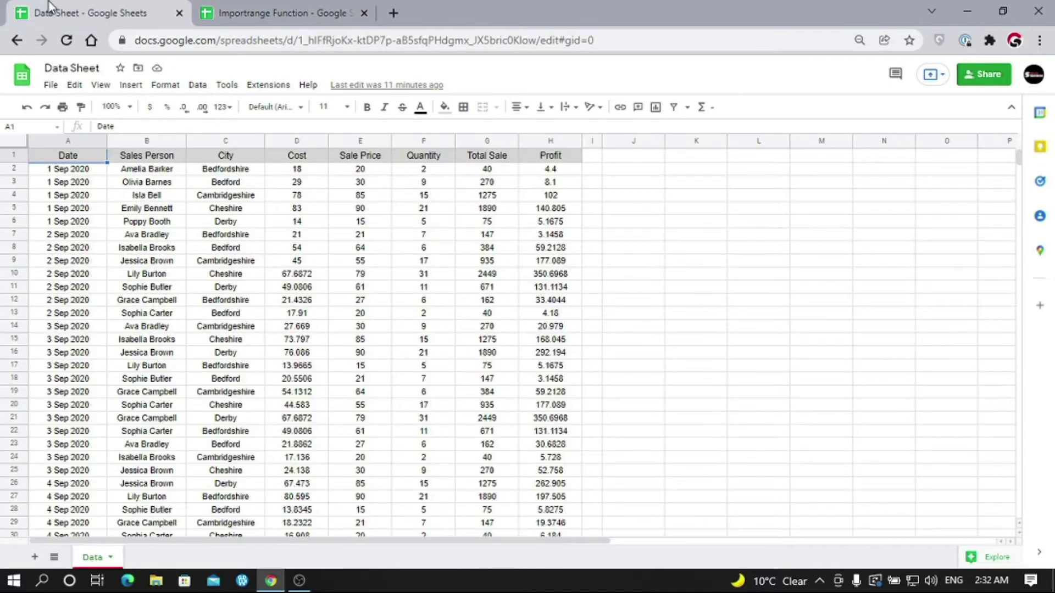
{"action": "left_click", "coordinate": [294, 11]}
{"action": "left_click", "coordinate": [360, 45]}
{"action": "key", "text": "ctrl+c"}
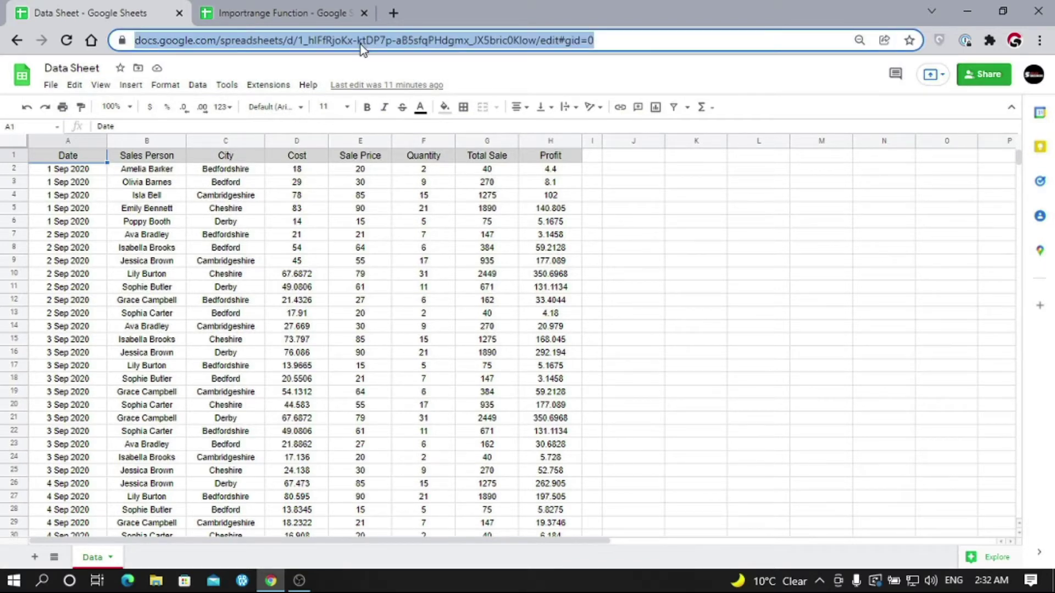
Step: Start an IMPORTRANGE formula in cell A1 of the Importrange Function spreadsheet, with the copied Data Sheet address in quotes as its first argument
{"action": "left_click", "coordinate": [297, 8]}
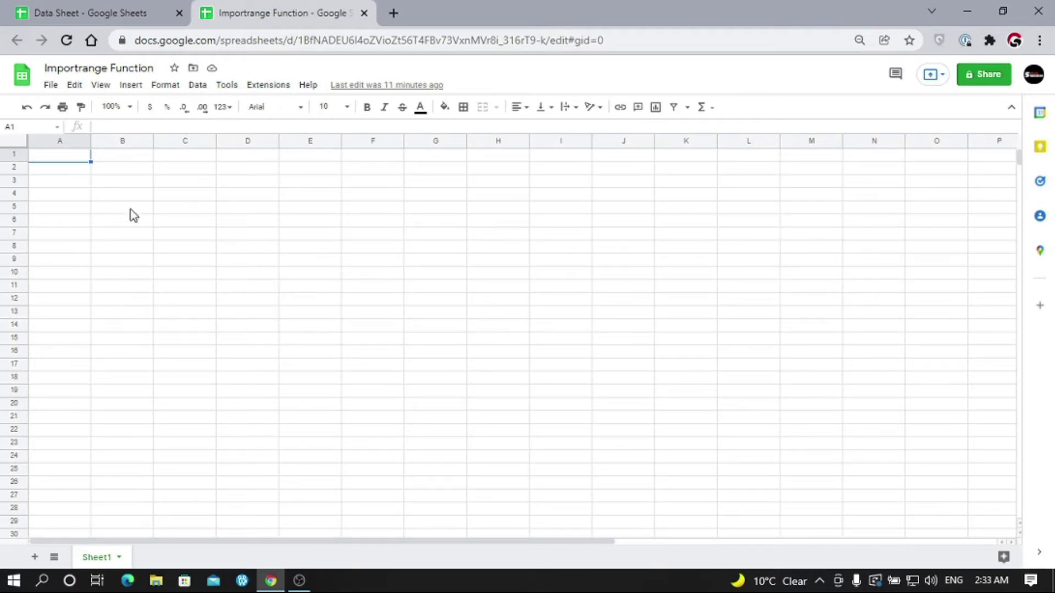
{"action": "type", "text": "="}
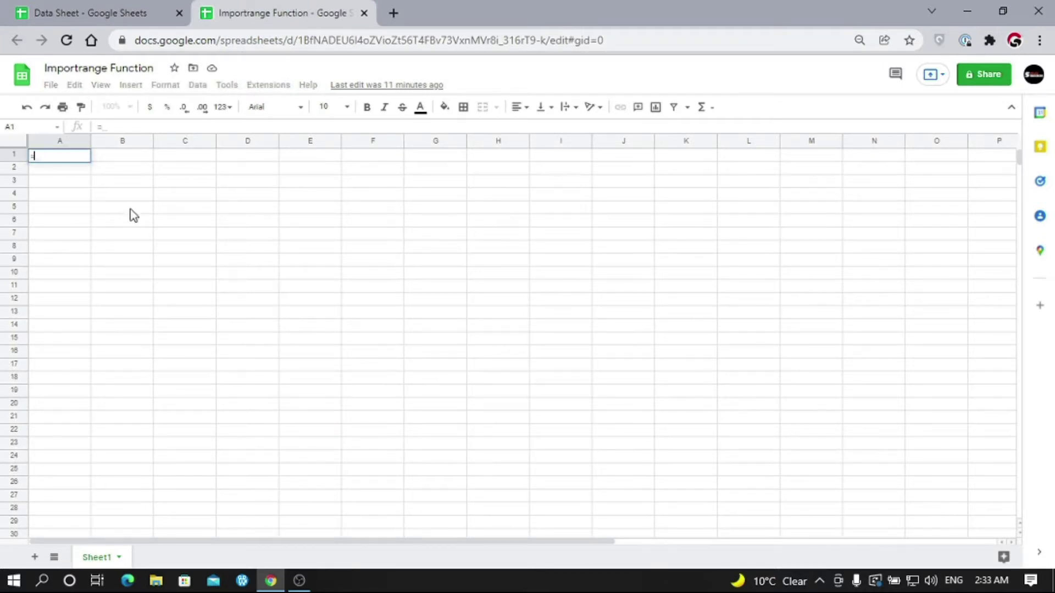
{"action": "type", "text": "im"}
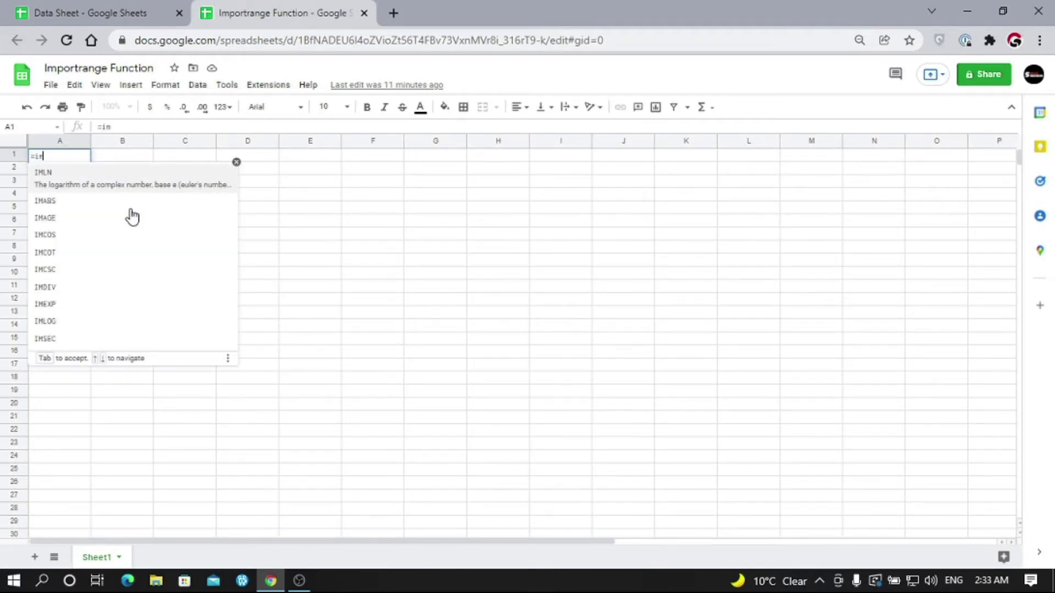
{"action": "type", "text": "por"}
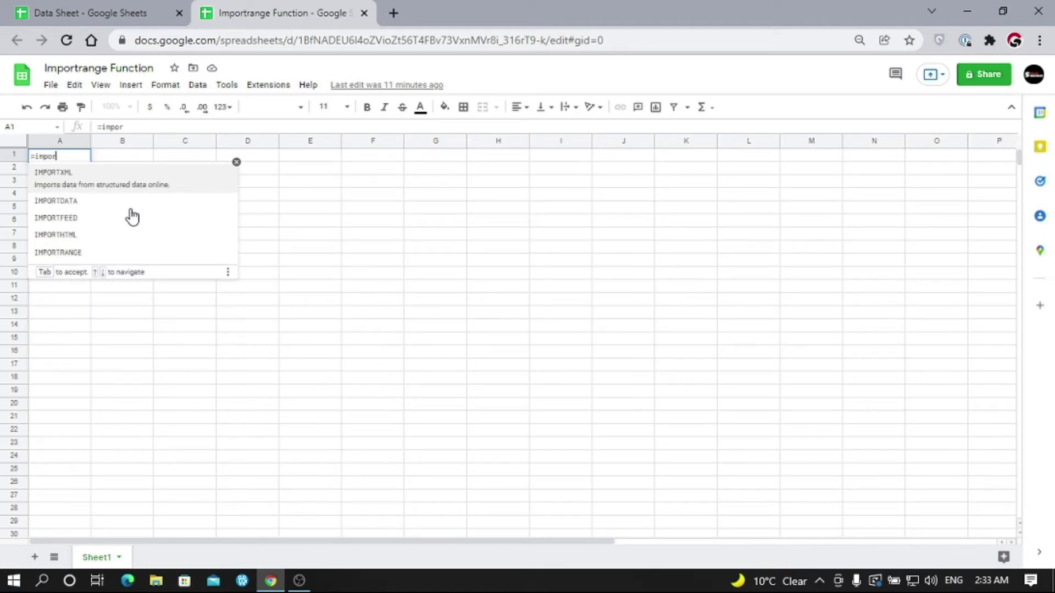
{"action": "type", "text": "trange"}
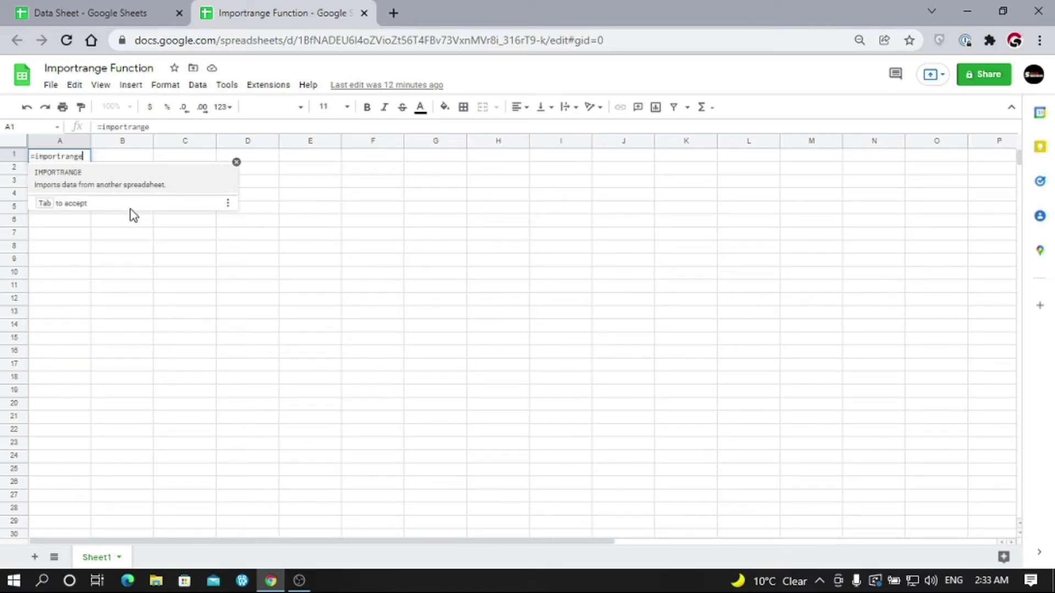
{"action": "key", "text": "Tab"}
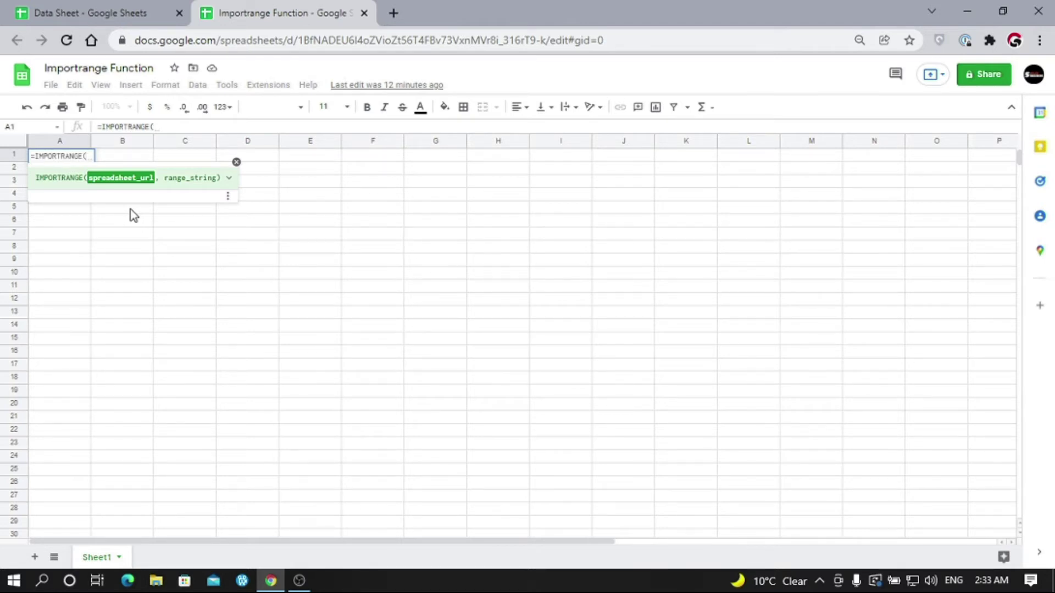
{"action": "type", "text": "\""}
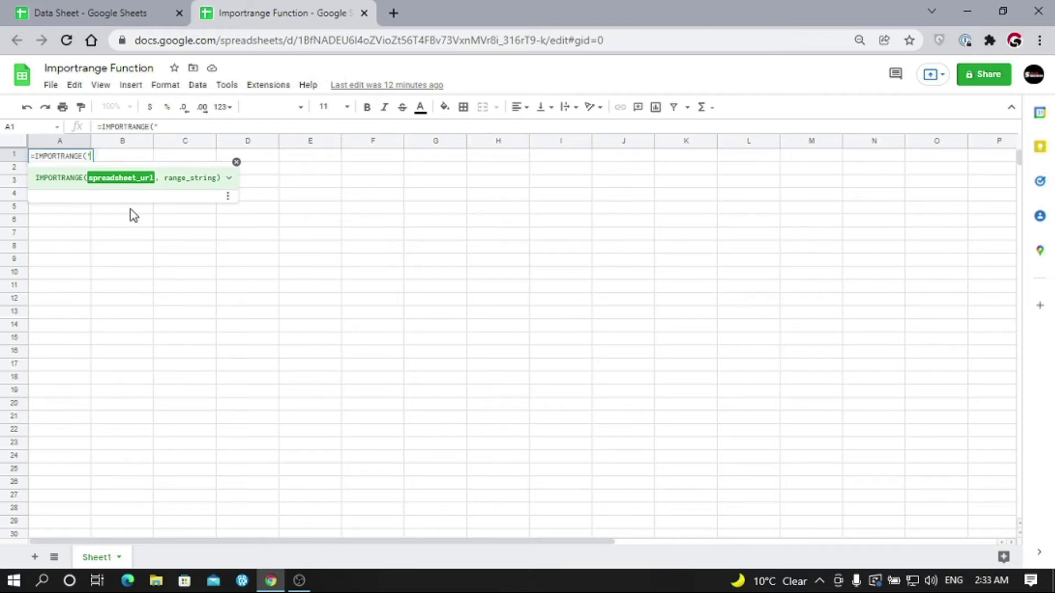
{"action": "key", "text": "ctrl+v"}
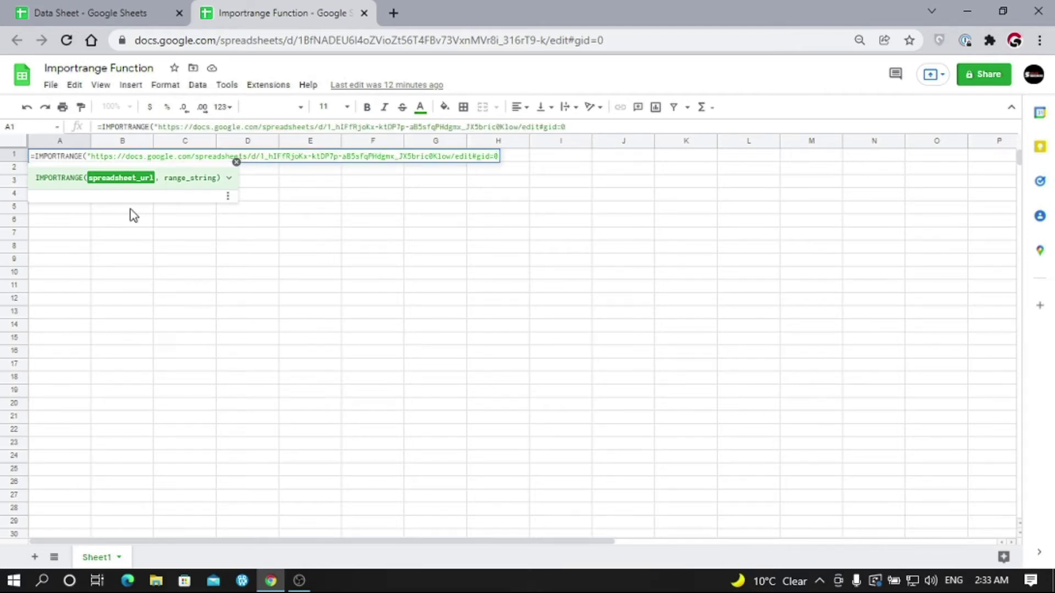
{"action": "type", "text": "\","}
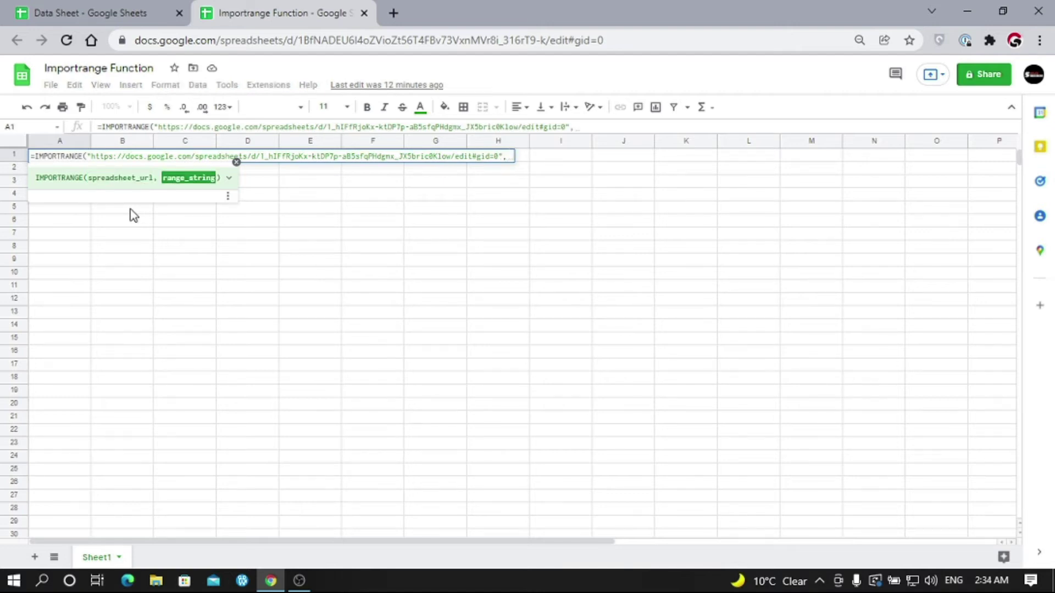
Step: Complete the IMPORTRANGE formula with the range string "Data!A:H" and enter it
{"action": "type", "text": "\""}
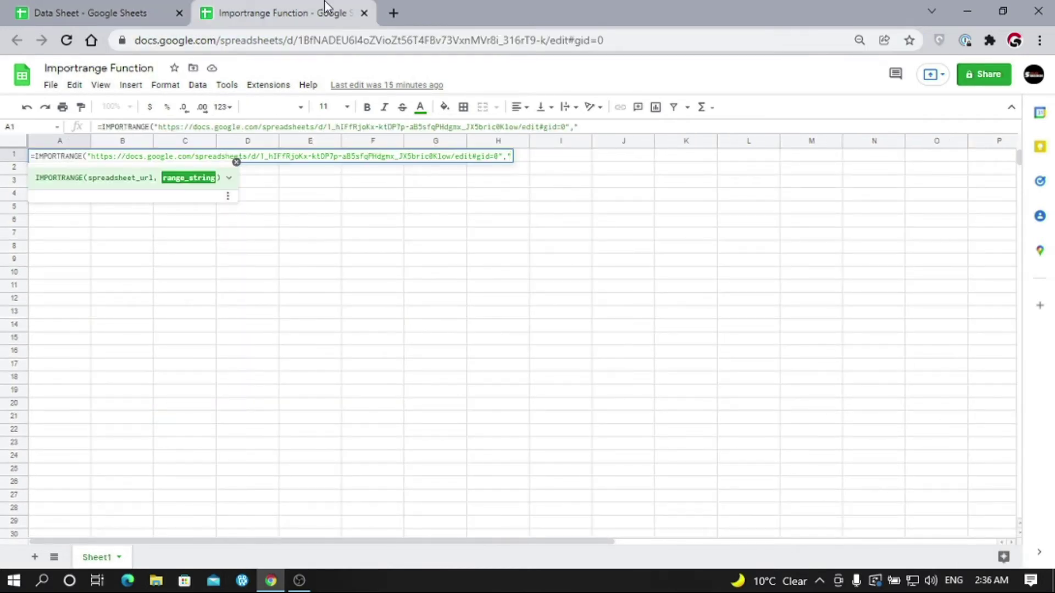
{"action": "left_click", "coordinate": [108, 4]}
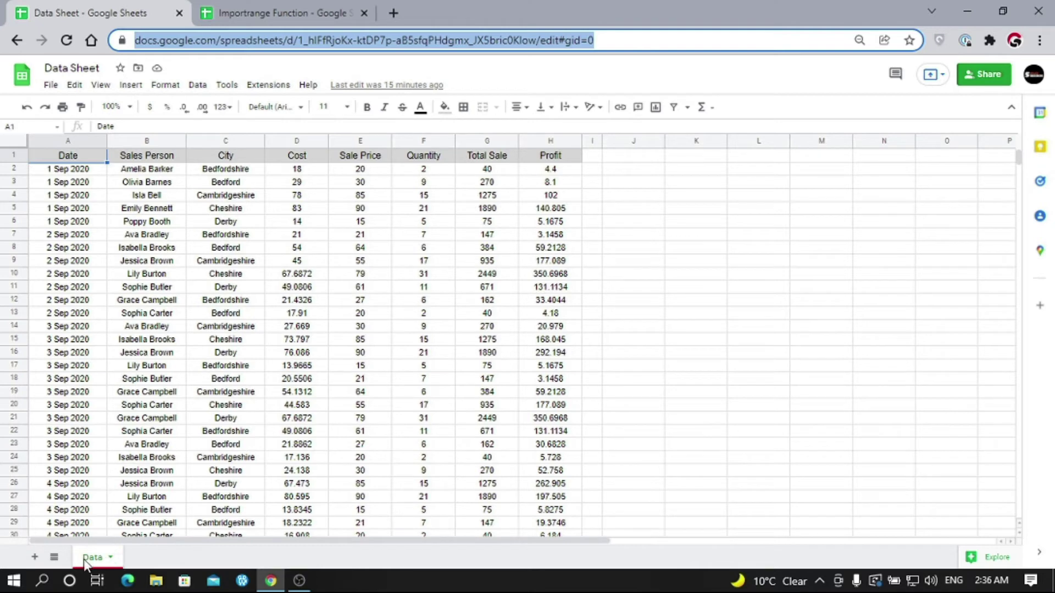
{"action": "left_click", "coordinate": [292, 7]}
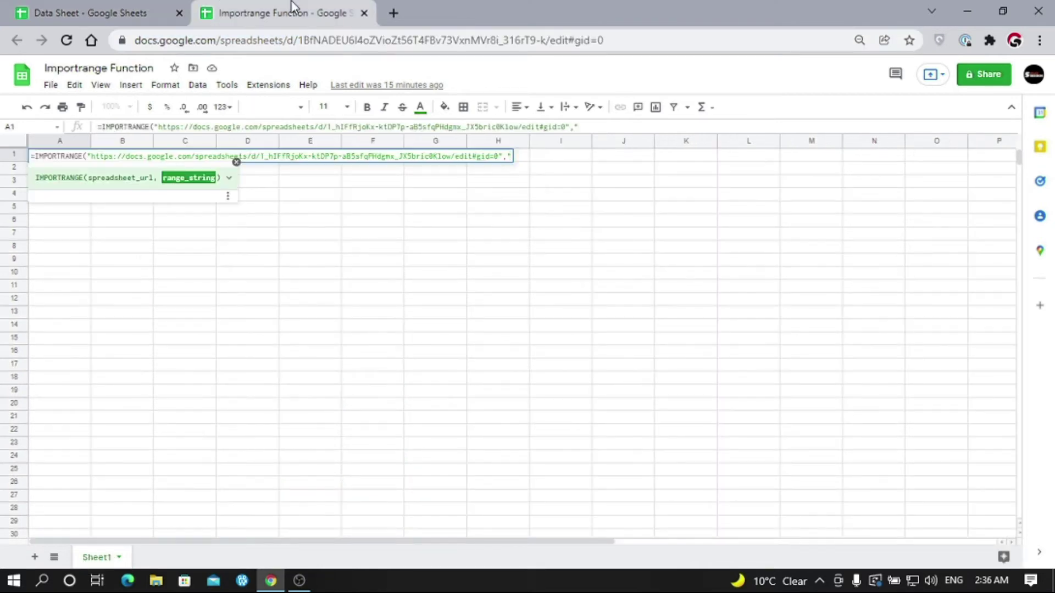
{"action": "left_click", "coordinate": [147, 7]}
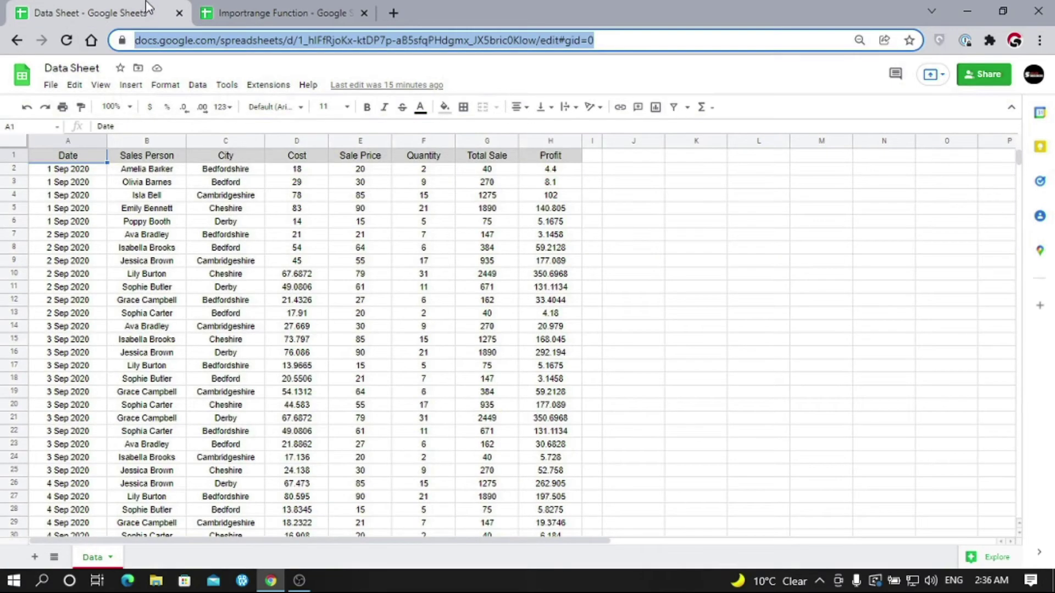
{"action": "left_click", "coordinate": [270, 6]}
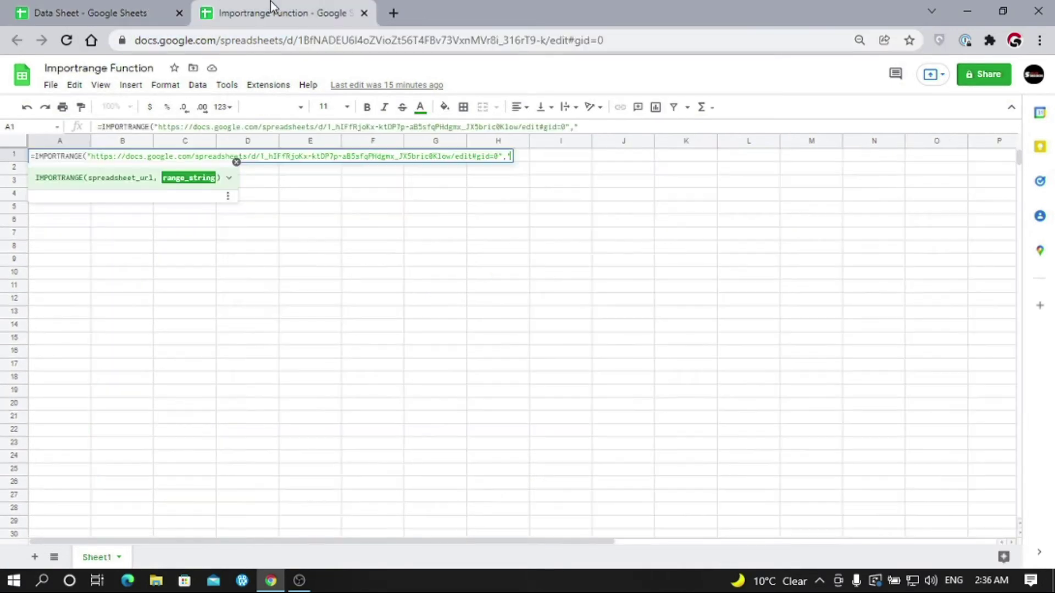
{"action": "type", "text": "Data!"}
{"action": "left_click", "coordinate": [139, 4]}
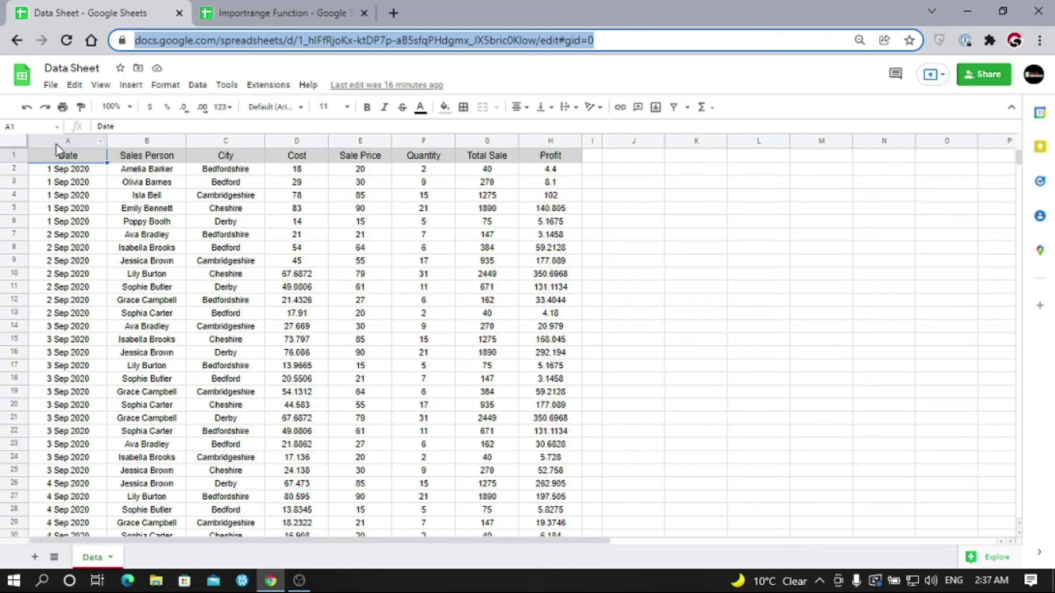
{"action": "left_click", "coordinate": [310, 9]}
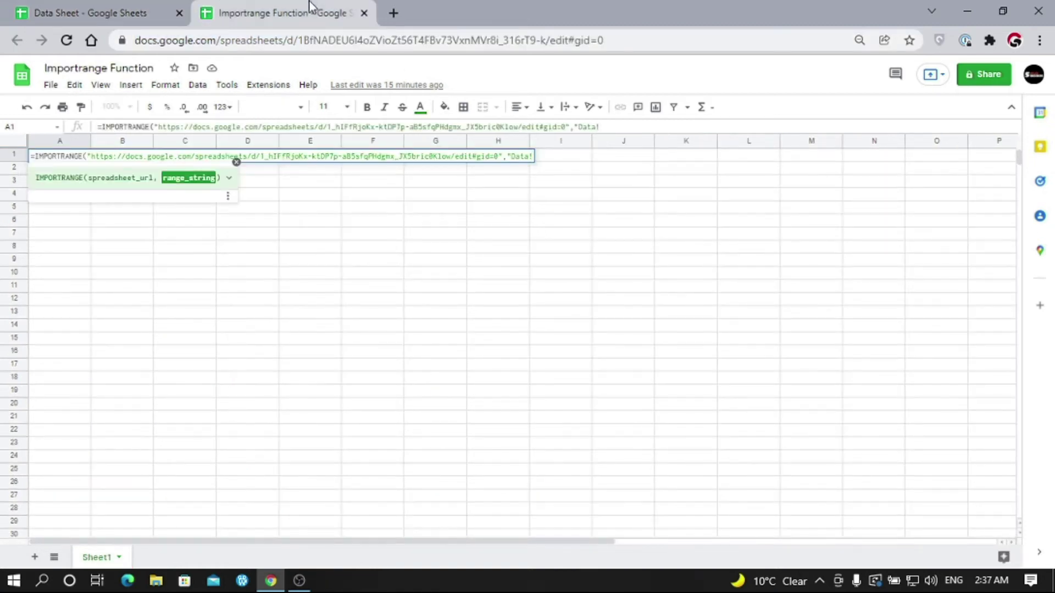
{"action": "type", "text": "A:H\")"}
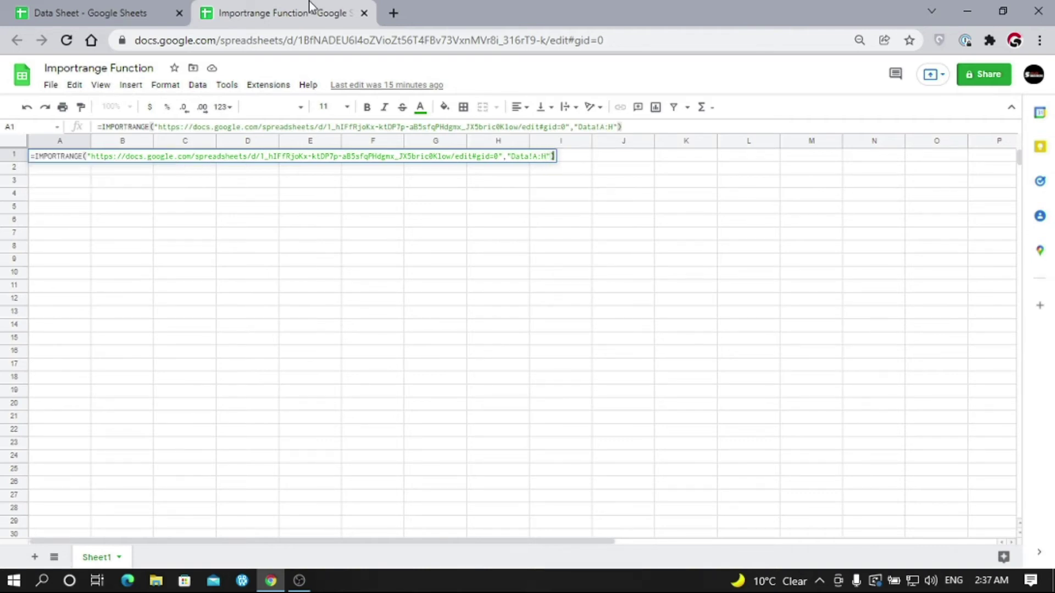
{"action": "key", "text": "Return"}
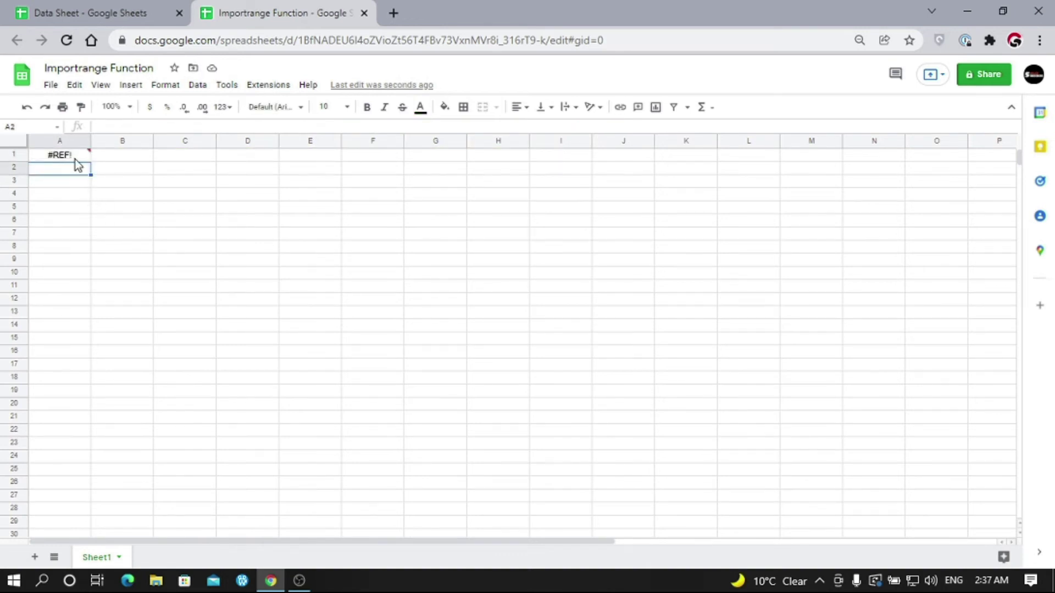
Step: Allow the #REF! formula in cell A1 to access the source spreadsheet
{"action": "mouse_move", "coordinate": [74, 158]}
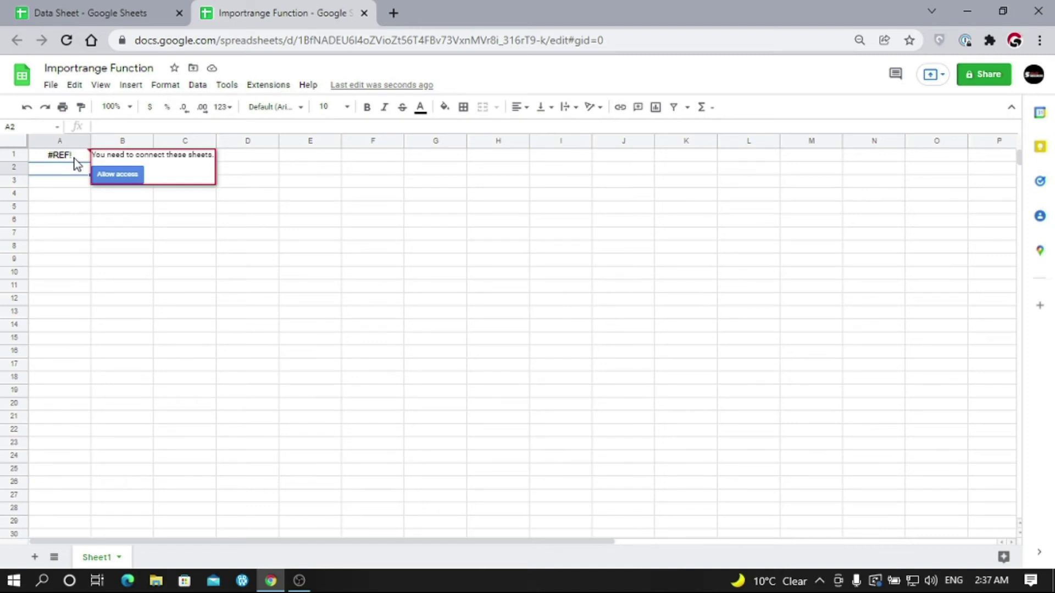
{"action": "left_click", "coordinate": [117, 175]}
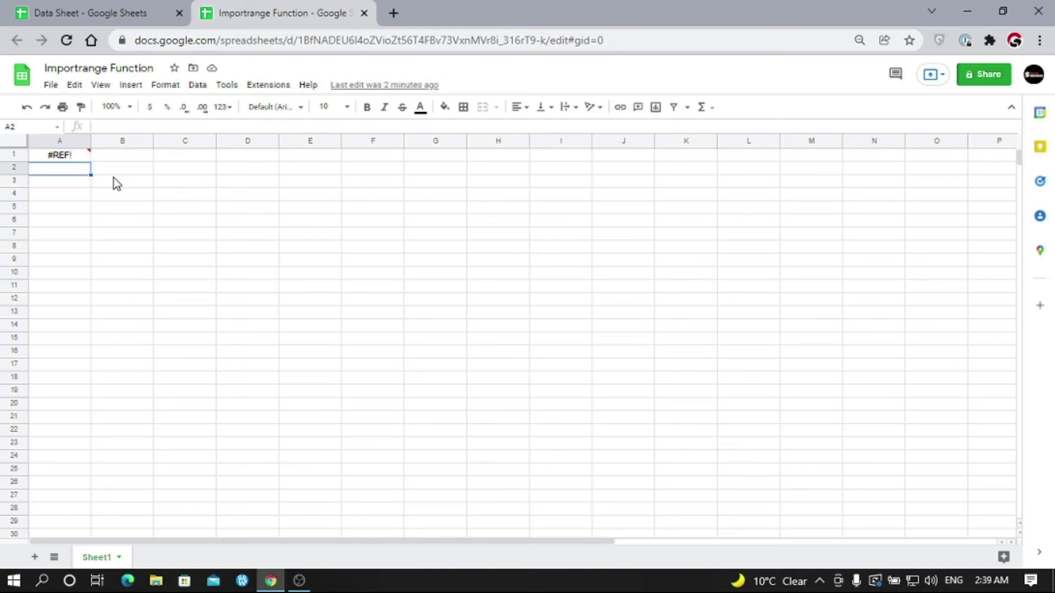
{"action": "left_click", "coordinate": [67, 156]}
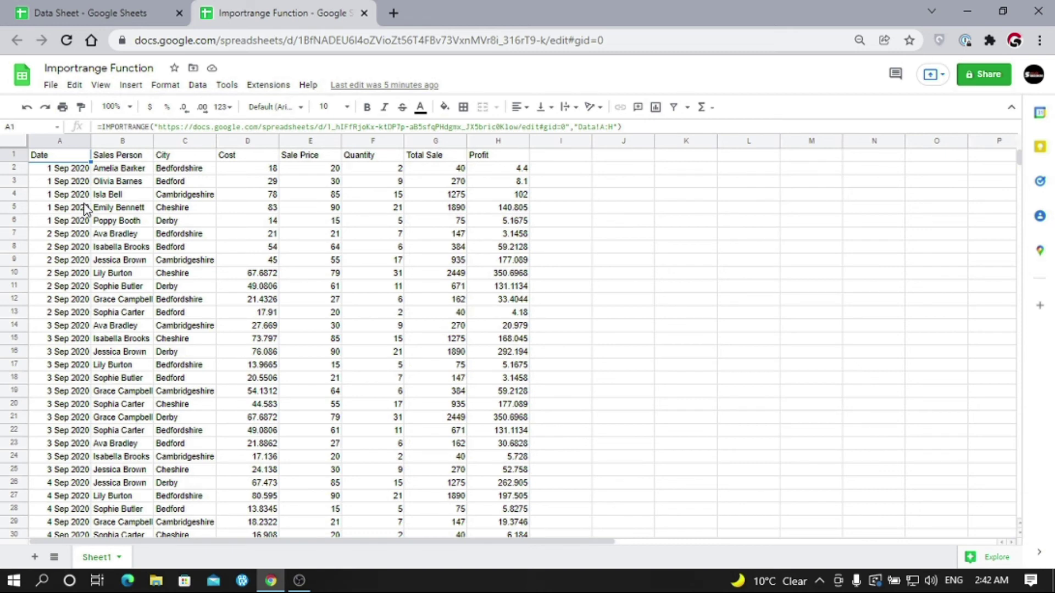
{"action": "key", "text": "Right"}
{"action": "key", "text": "Right"}
{"action": "key", "text": "Right"}
{"action": "key", "text": "Right"}
{"action": "key", "text": "Left"}
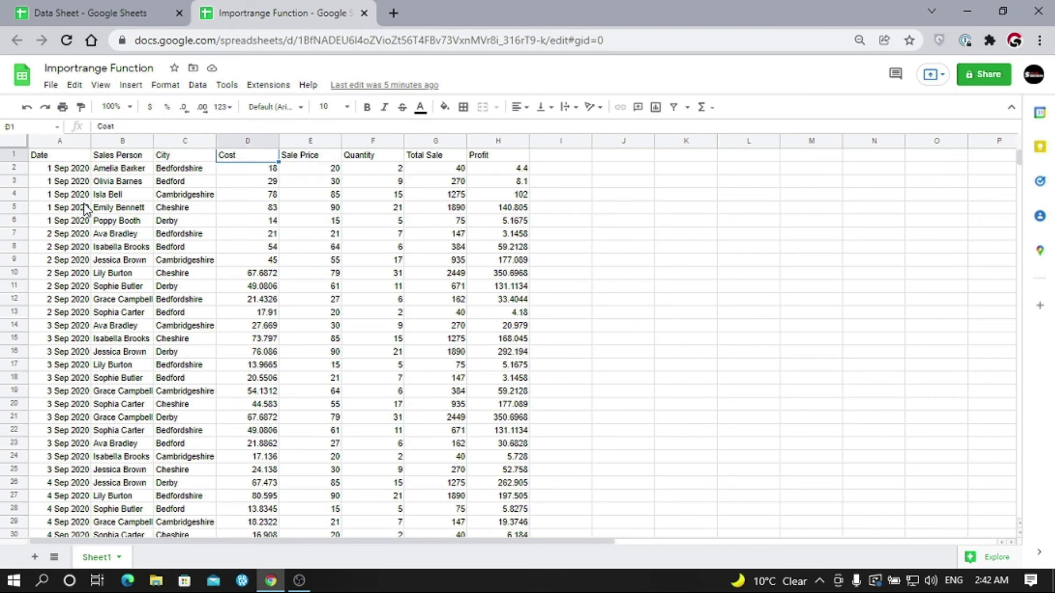
{"action": "key", "text": "Left"}
{"action": "key", "text": "Left"}
{"action": "key", "text": "Left"}
Step: Copy the source spreadsheet's address from inside the quotes of the IMPORTRANGE formula in cell A1
{"action": "key", "text": "Return"}
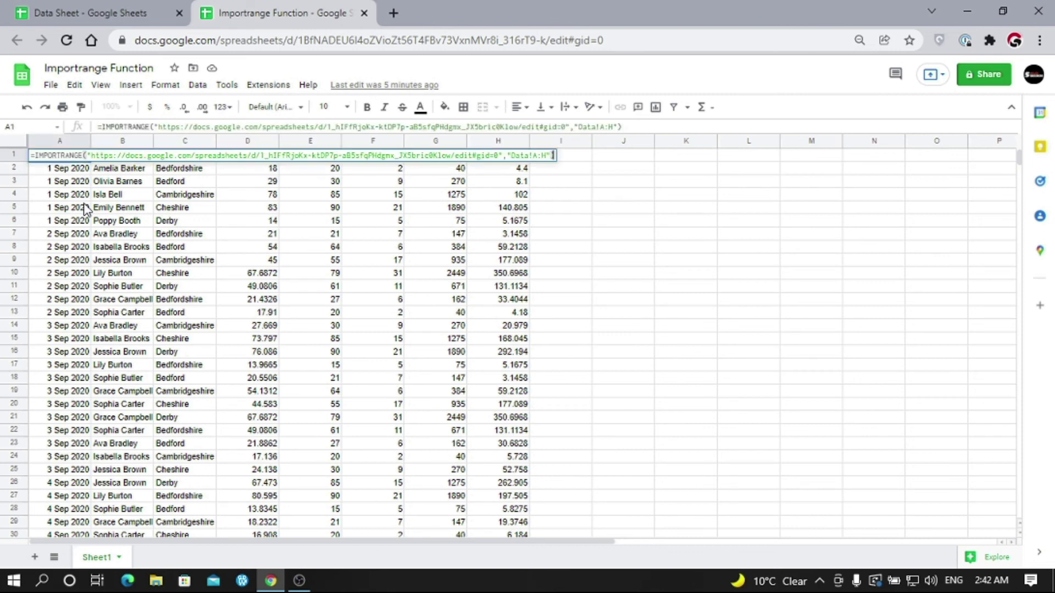
{"action": "key", "text": "Left"}
{"action": "key", "text": "Left"}
{"action": "key", "text": "Left"}
{"action": "key", "text": "Left"}
{"action": "key", "text": "Left"}
{"action": "key", "text": "Left"}
{"action": "key", "text": "Left"}
{"action": "key", "text": "Left"}
{"action": "key", "text": "Left"}
{"action": "key", "text": "Left"}
{"action": "key", "text": "Left"}
{"action": "key", "text": "Left"}
{"action": "key", "text": "Left"}
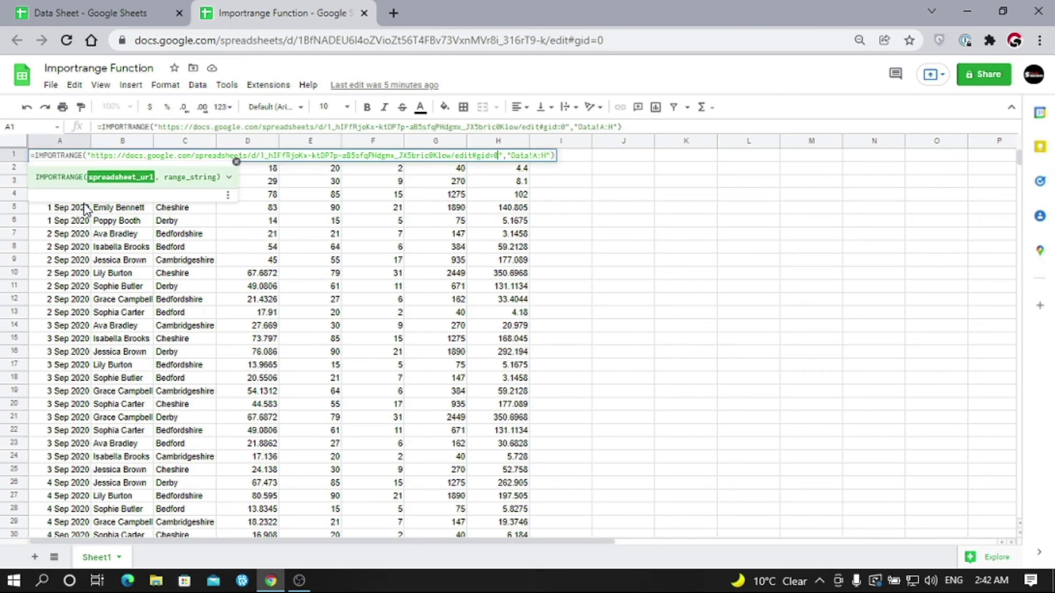
{"action": "key", "text": "shift+Home"}
{"action": "key", "text": "shift+Right"}
{"action": "key", "text": "shift+Right"}
{"action": "key", "text": "shift+Right"}
{"action": "key", "text": "shift+Right"}
{"action": "key", "text": "shift+Right"}
{"action": "key", "text": "shift+Right"}
{"action": "key", "text": "shift+Right"}
{"action": "key", "text": "shift+Right"}
{"action": "key", "text": "shift+Right"}
{"action": "key", "text": "shift+Right"}
{"action": "key", "text": "shift+Right"}
{"action": "key", "text": "shift+Right"}
{"action": "key", "text": "shift+Right"}
{"action": "key", "text": "shift+Right"}
{"action": "key", "text": "ctrl+c"}
{"action": "key", "text": "Tab"}
Step: Paste the copied spreadsheet address into cell K2
{"action": "key", "text": "Right"}
{"action": "key", "text": "Right"}
{"action": "key", "text": "Right"}
{"action": "key", "text": "Right"}
{"action": "key", "text": "Right"}
{"action": "key", "text": "Right"}
{"action": "key", "text": "Right"}
{"action": "key", "text": "Right"}
{"action": "key", "text": "Right"}
{"action": "key", "text": "Right"}
{"action": "key", "text": "Left"}
{"action": "key", "text": "Right"}
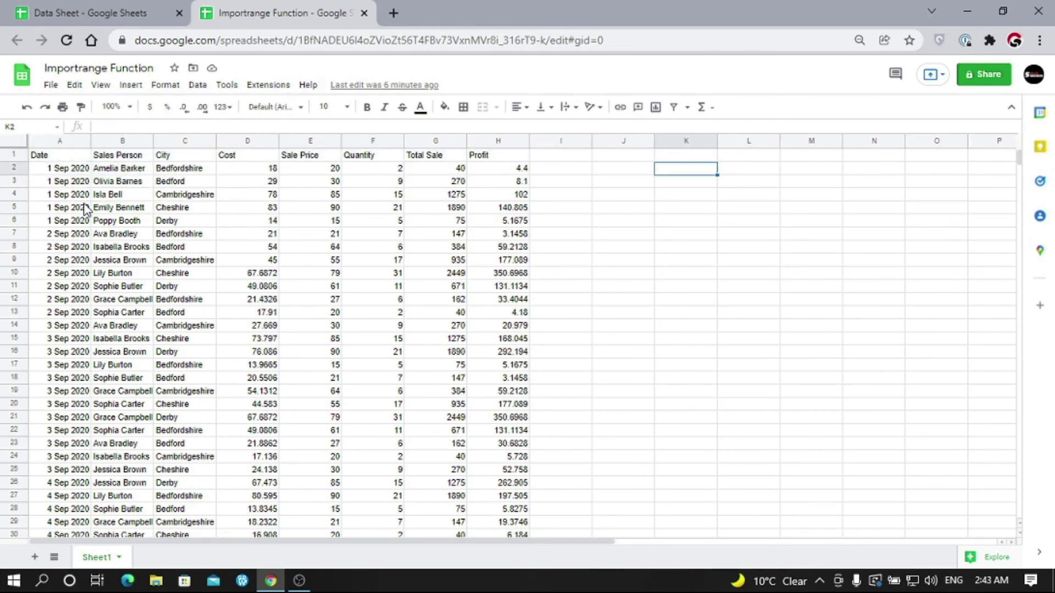
{"action": "key", "text": "ctrl+v"}
Step: Replace the quoted address in the A1 IMPORTRANGE formula with a reference to cell K2, keeping the range "Data!A:H"
{"action": "key", "text": "Left"}
{"action": "key", "text": "Left"}
{"action": "key", "text": "Left"}
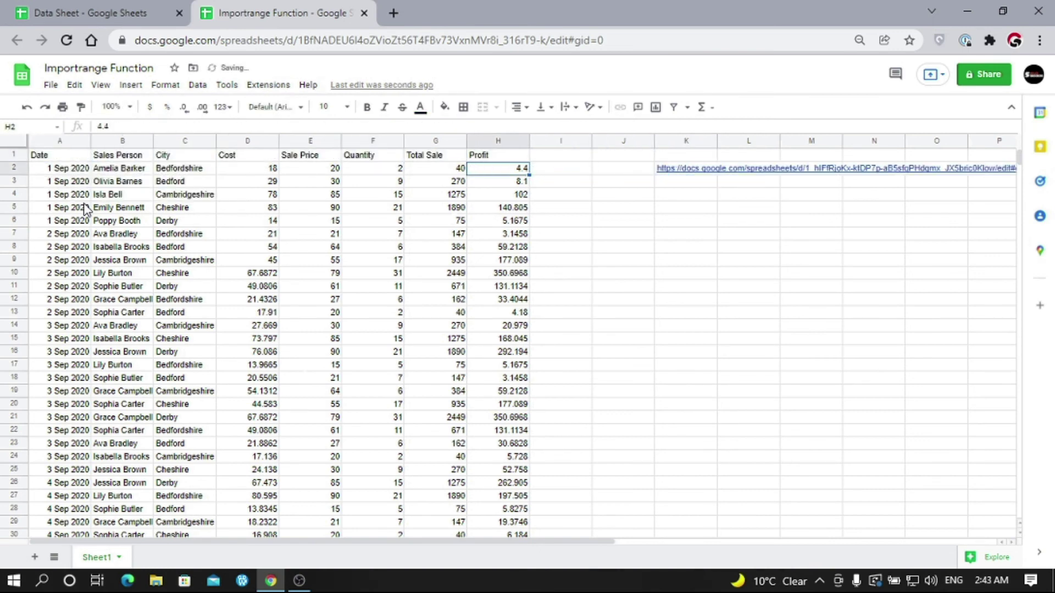
{"action": "key", "text": "Home"}
{"action": "key", "text": "Up"}
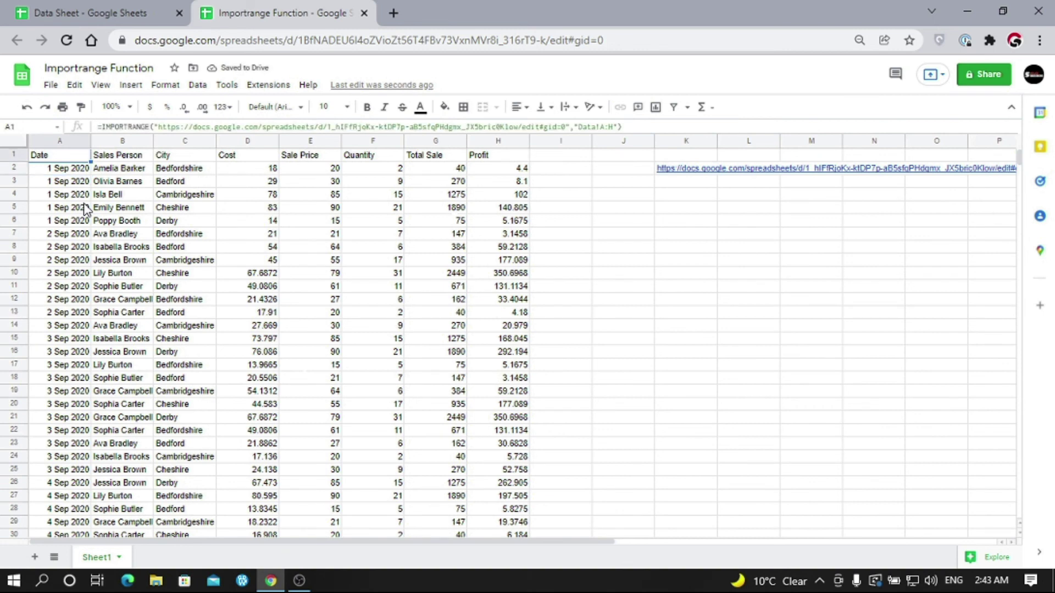
{"action": "key", "text": "F2"}
{"action": "key", "text": "Left"}
{"action": "key", "text": "Left"}
{"action": "key", "text": "Left"}
{"action": "key", "text": "Left"}
{"action": "key", "text": "Left"}
{"action": "key", "text": "Left"}
{"action": "key", "text": "Left"}
{"action": "key", "text": "Left"}
{"action": "key", "text": "Left"}
{"action": "key", "text": "Left"}
{"action": "key", "text": "Left"}
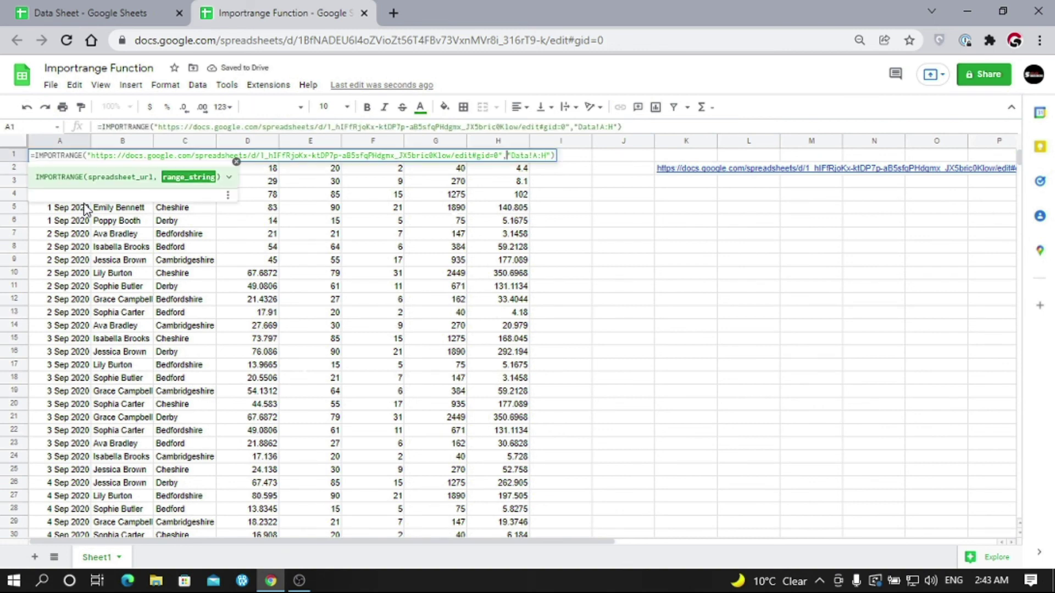
{"action": "key", "text": "Left"}
{"action": "left_click_drag", "start_coordinate": [87, 156], "coordinate": [502, 156]}
{"action": "key", "text": "BackSpace"}
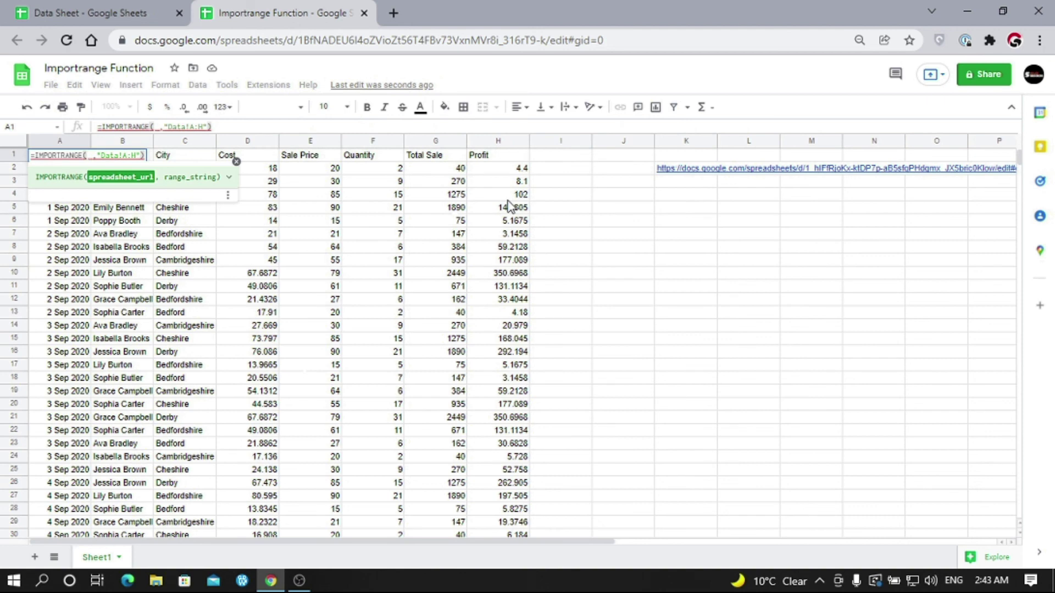
{"action": "left_click", "coordinate": [684, 181]}
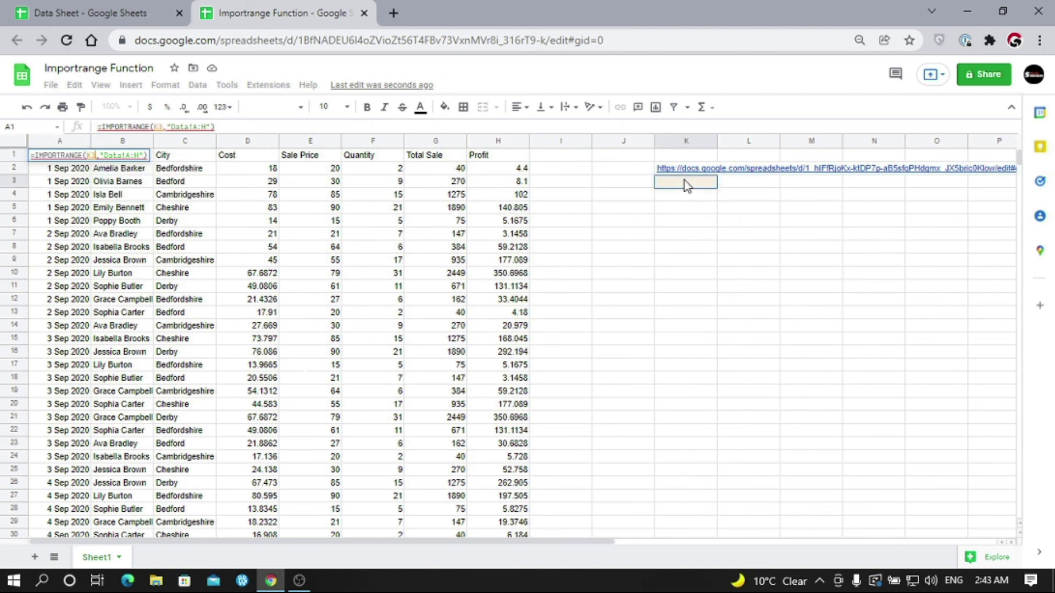
{"action": "key", "text": "Up"}
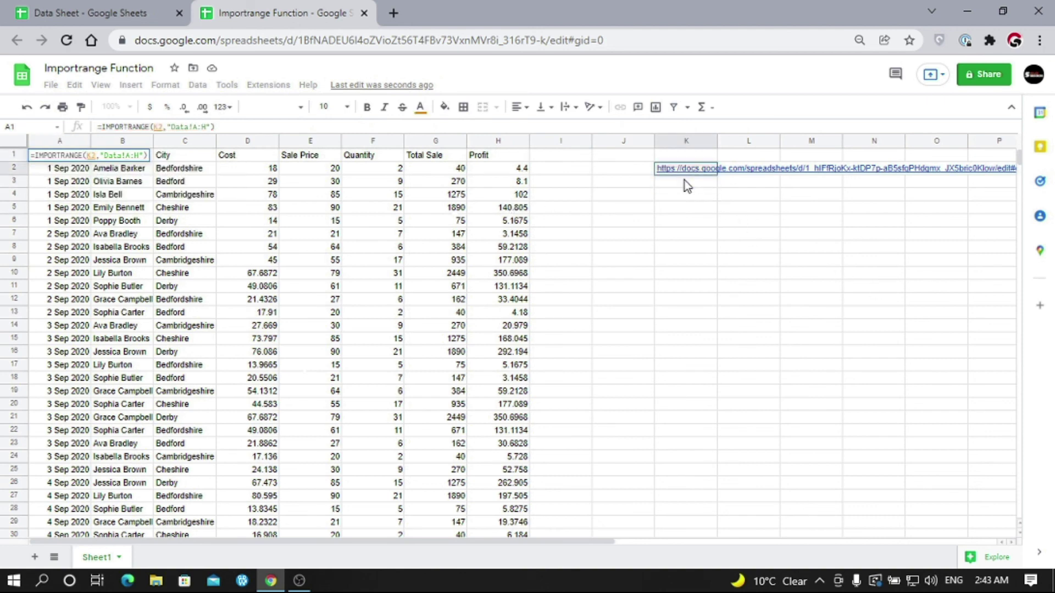
{"action": "key", "text": "Return"}
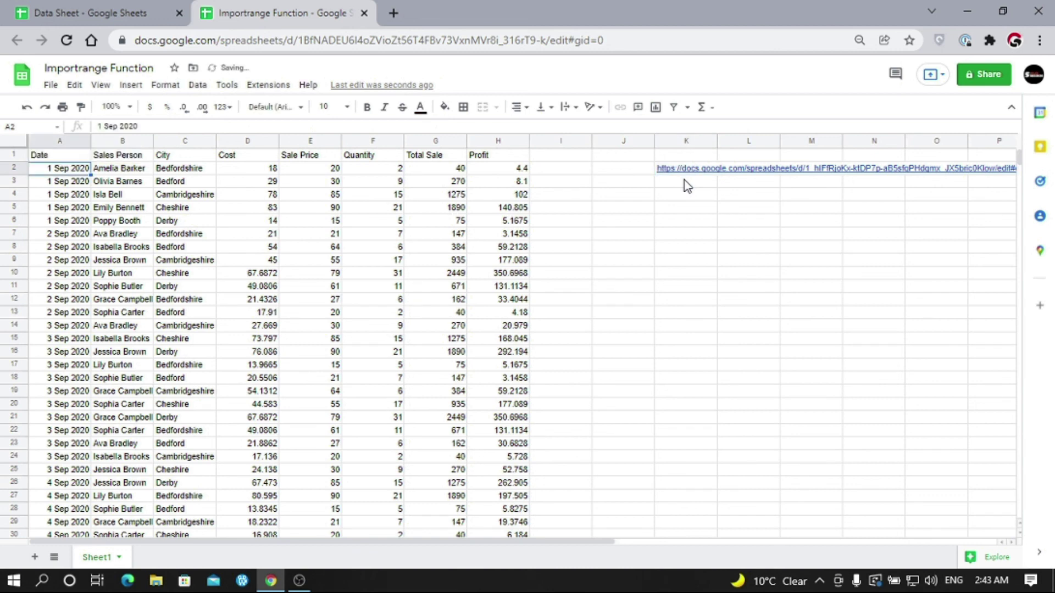
{"action": "key", "text": "Right"}
{"action": "key", "text": "Right"}
{"action": "key", "text": "Left"}
{"action": "key", "text": "Left"}
{"action": "key", "text": "Up"}
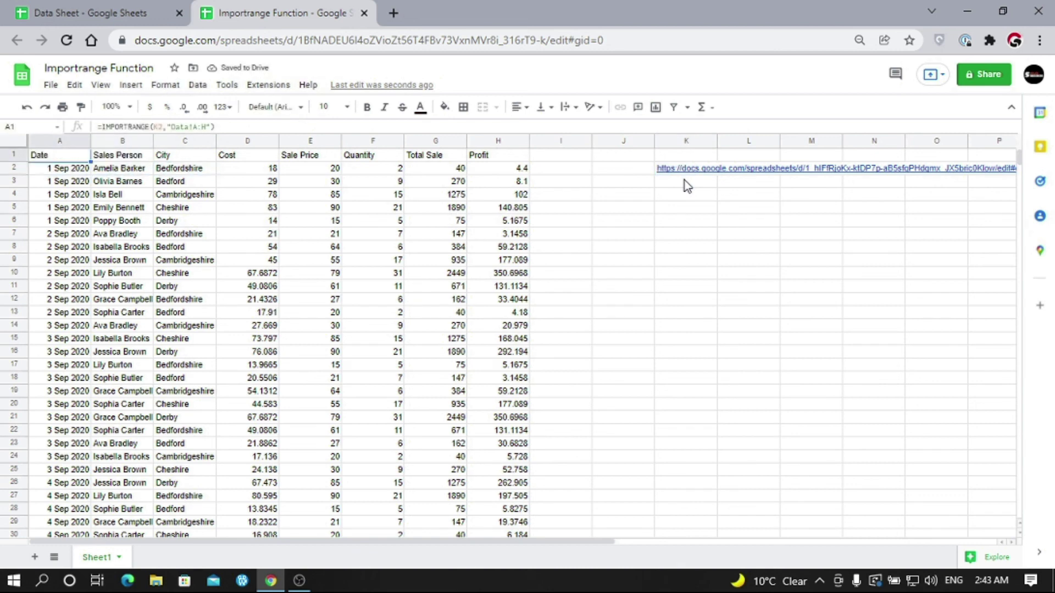